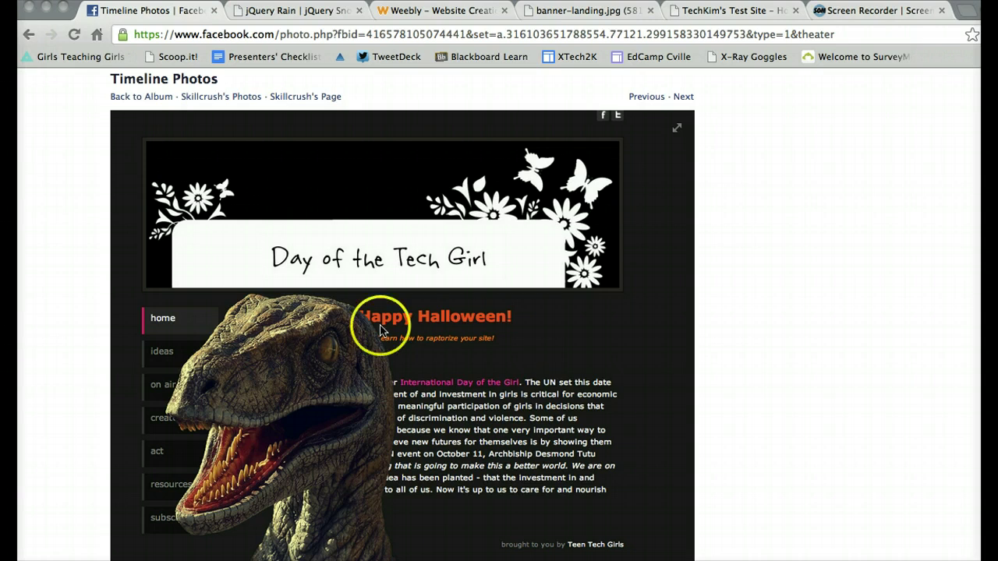
Find the demo link on the jQuery Snow Falling plugin page and open the demo in a new tab
click(312, 11)
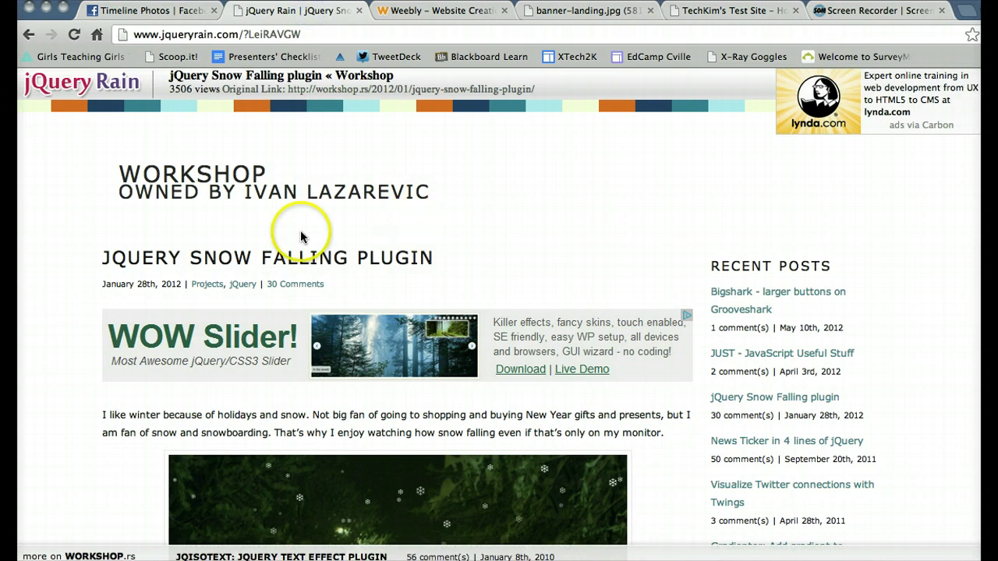
scroll(581, 359, down, 5)
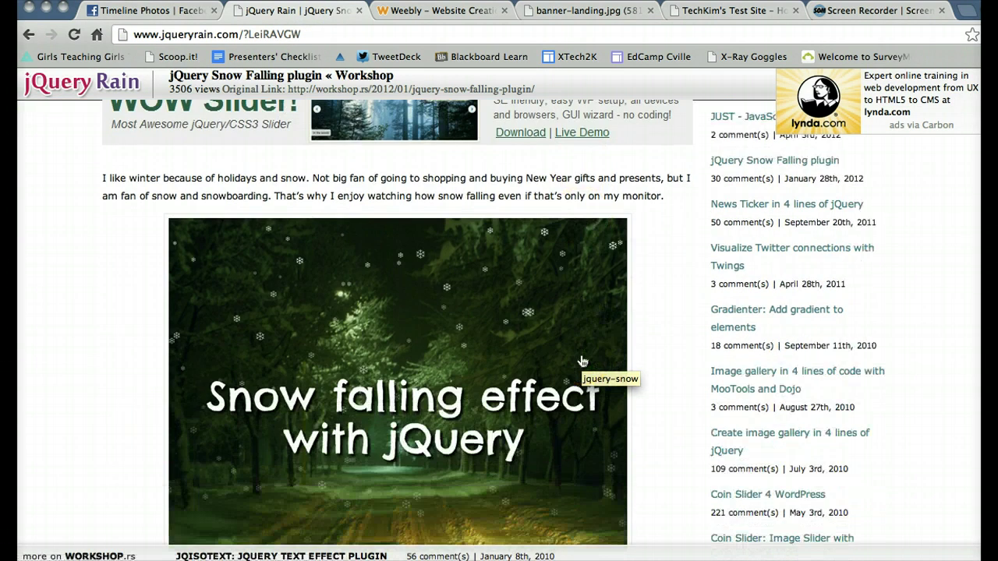
scroll(581, 361, down, 5)
right_click(297, 397)
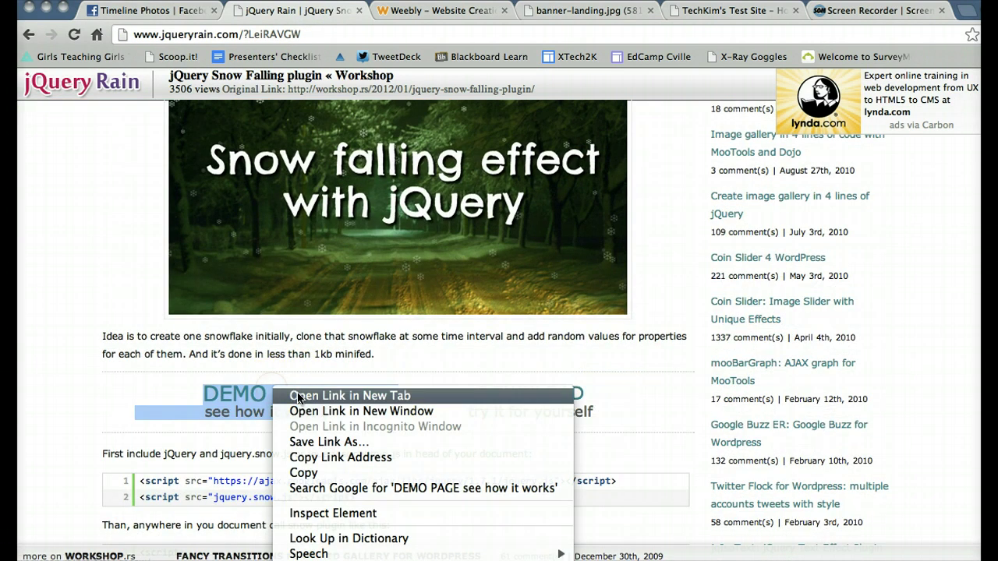
click(349, 396)
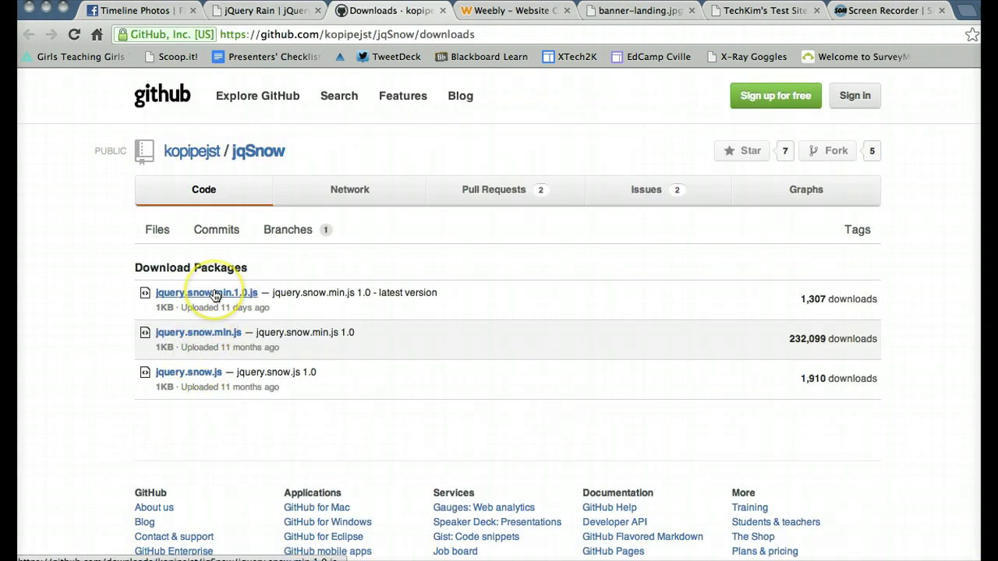
Open jquery.snow.min.1.0.js from the GitHub downloads and save it to Downloads as jquery.snow.js, replacing the existing file
click(219, 294)
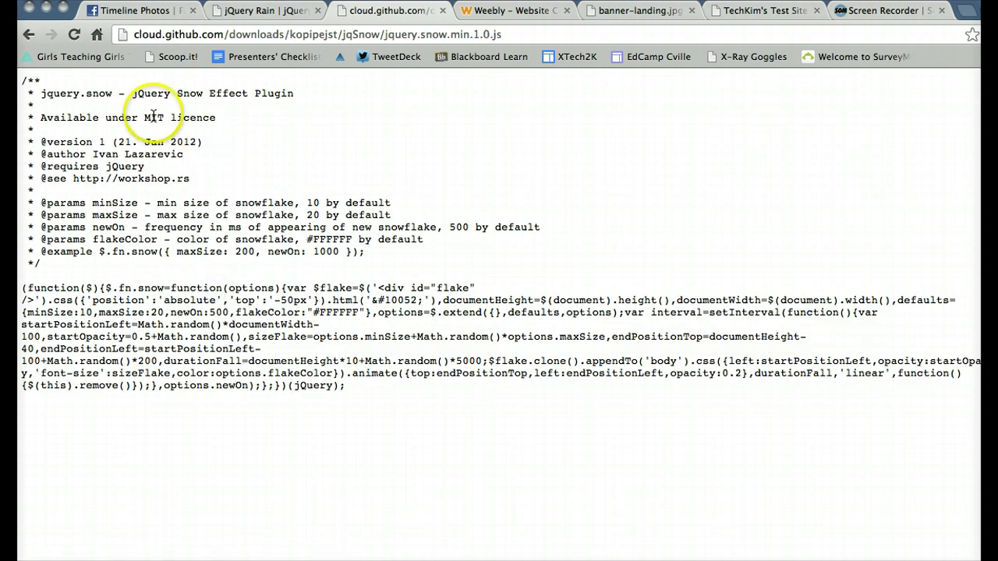
click(88, 0)
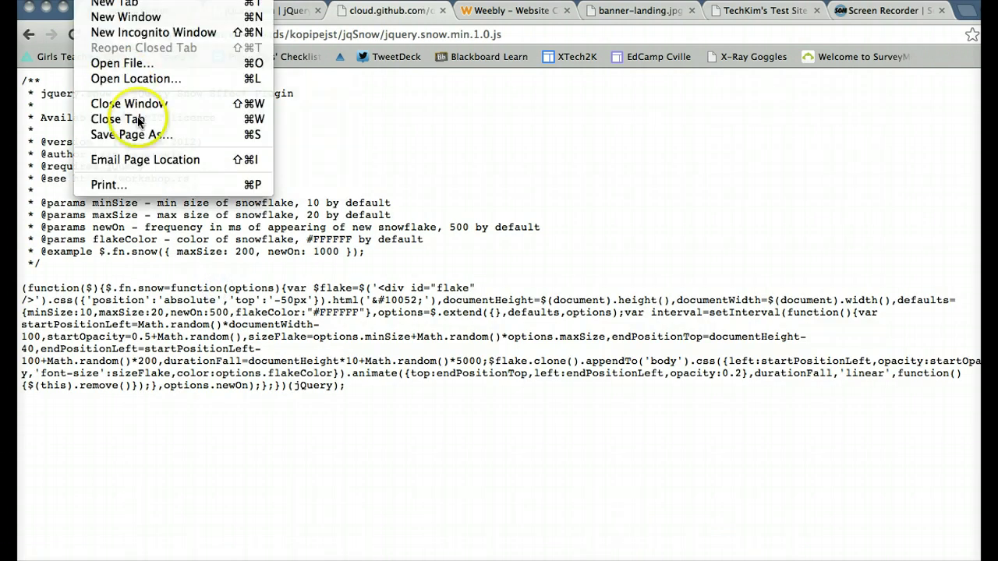
click(141, 136)
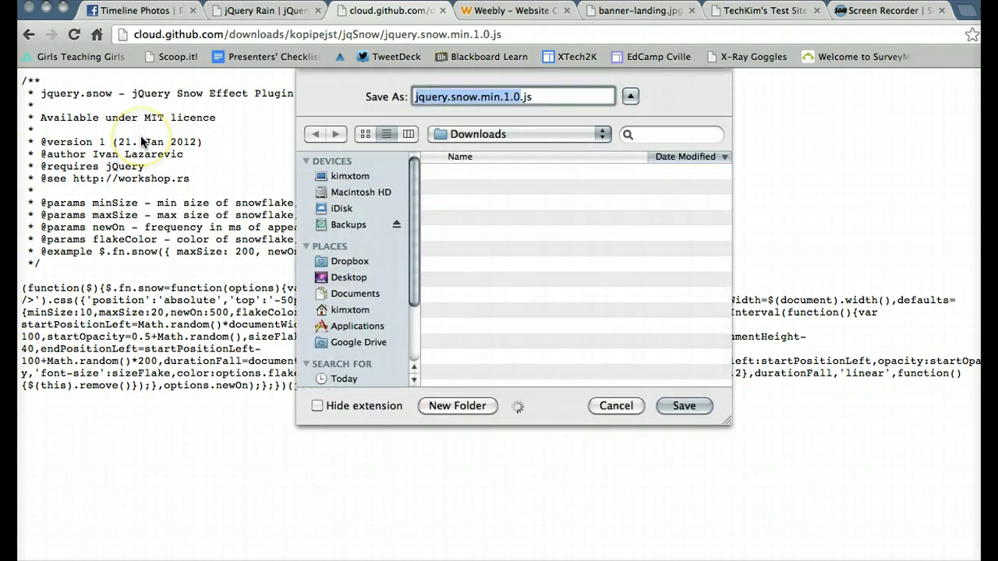
click(520, 97)
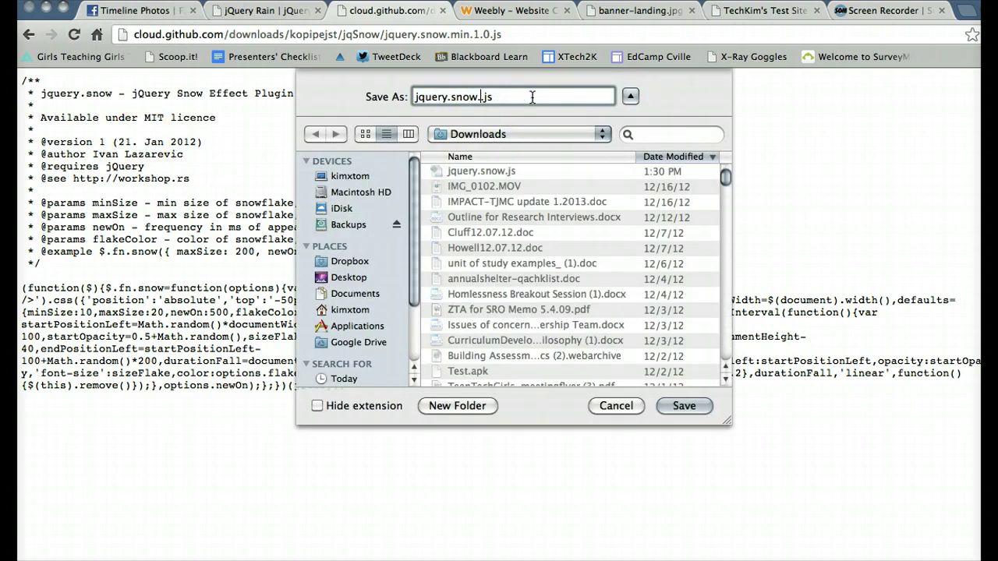
click(533, 98)
click(629, 337)
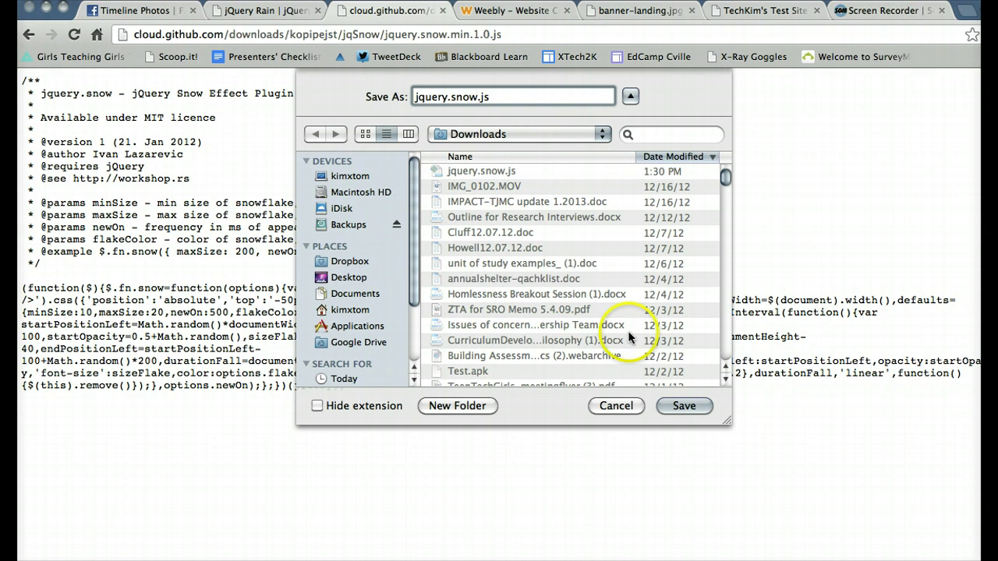
click(676, 403)
click(632, 163)
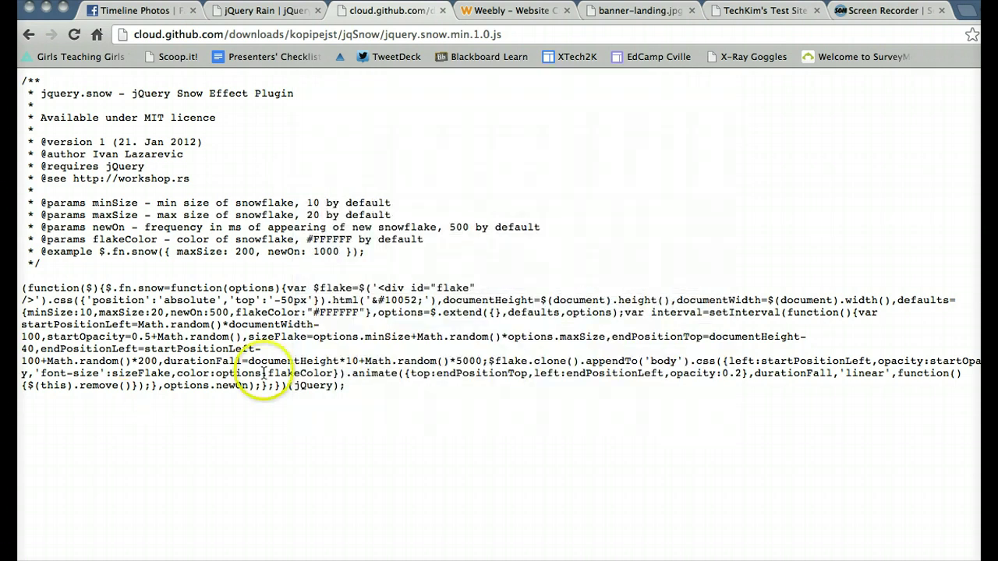
In Weebly, open snowtheme for HTML/CSS editing, upload jquery.snow.js from Downloads to its files, and save the theme
click(512, 12)
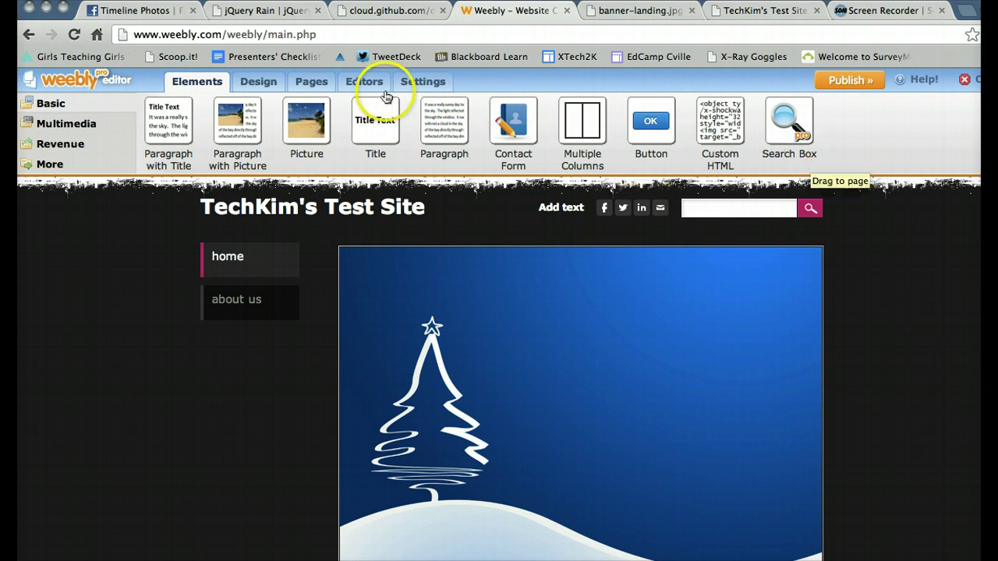
click(260, 81)
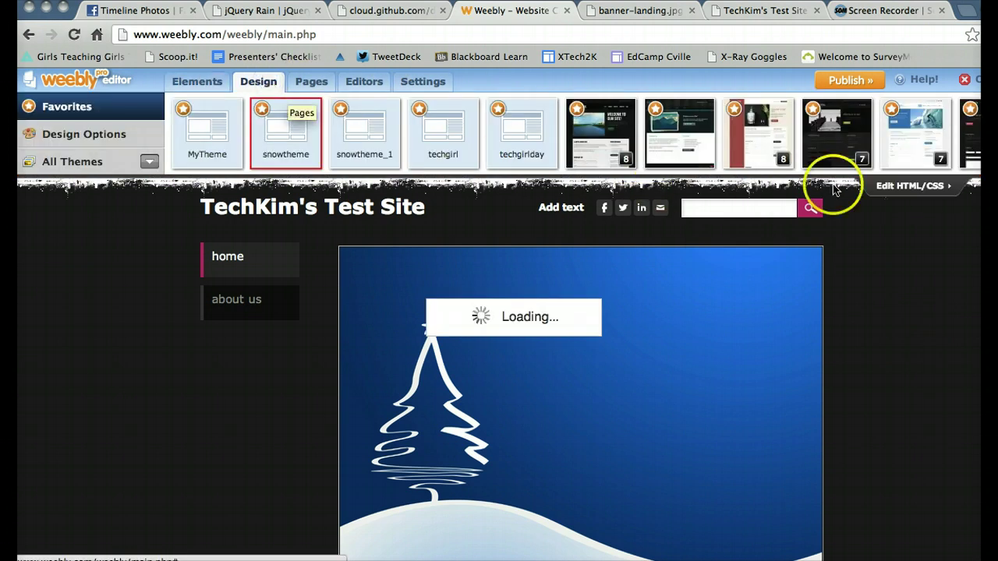
click(925, 187)
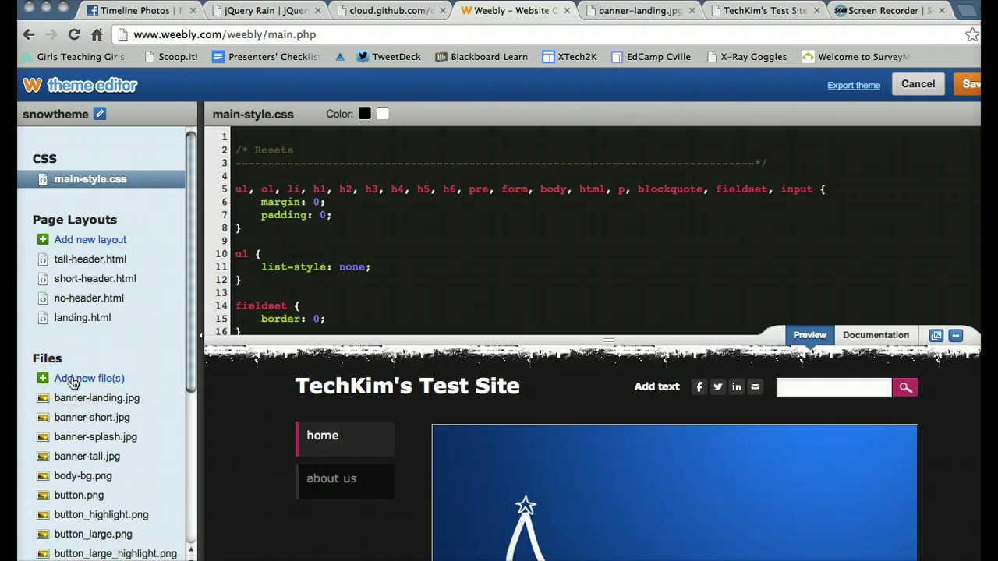
click(73, 380)
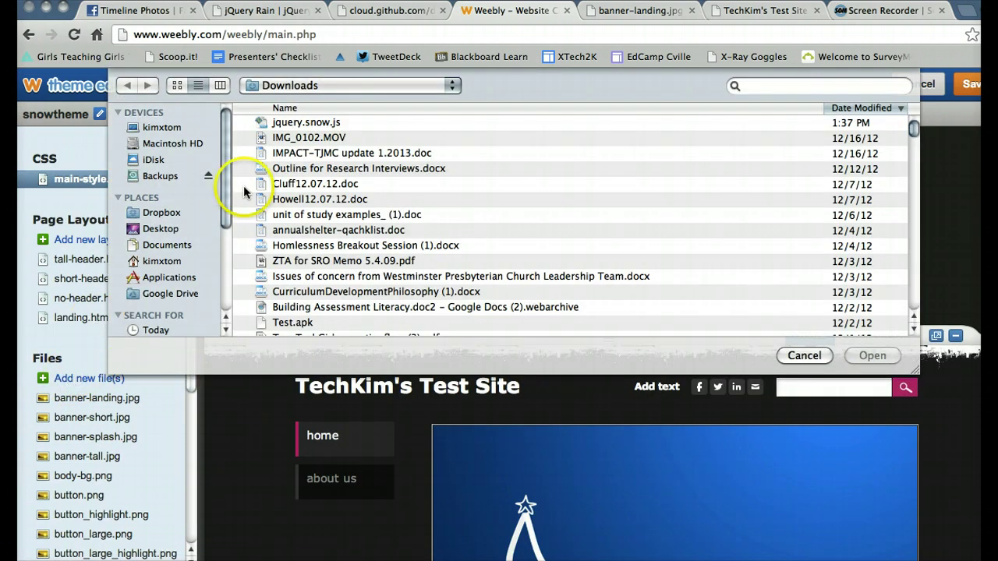
click(305, 125)
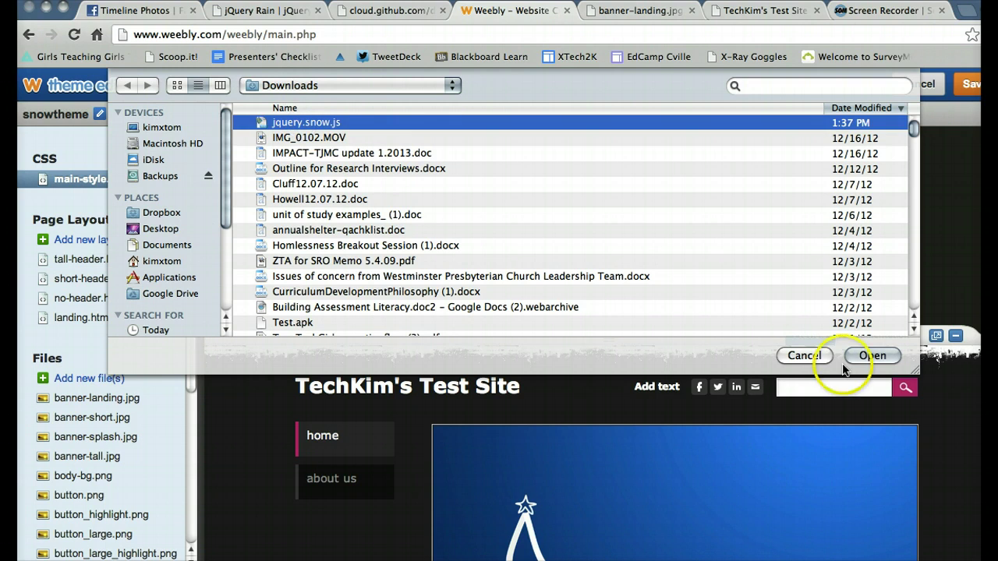
click(872, 356)
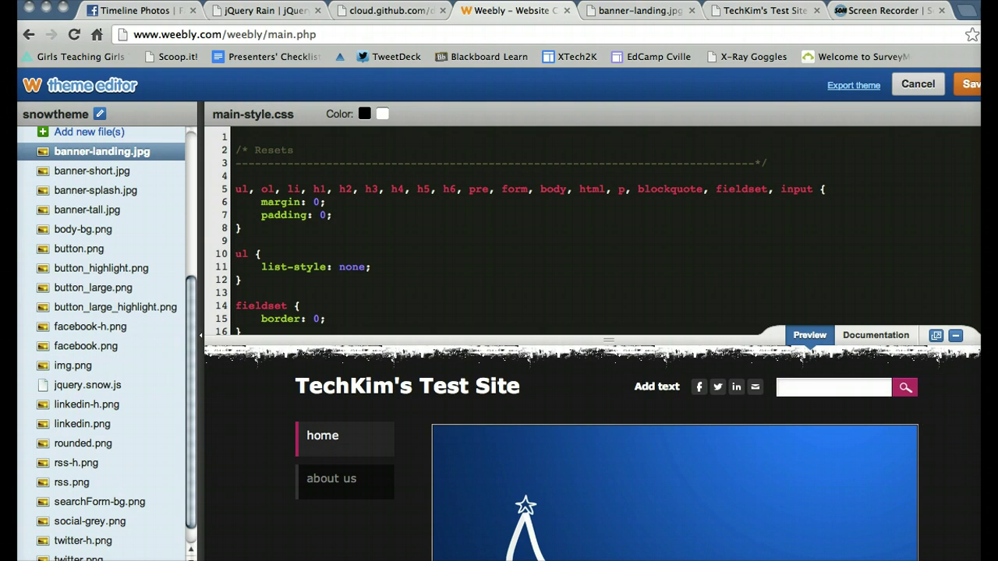
click(967, 92)
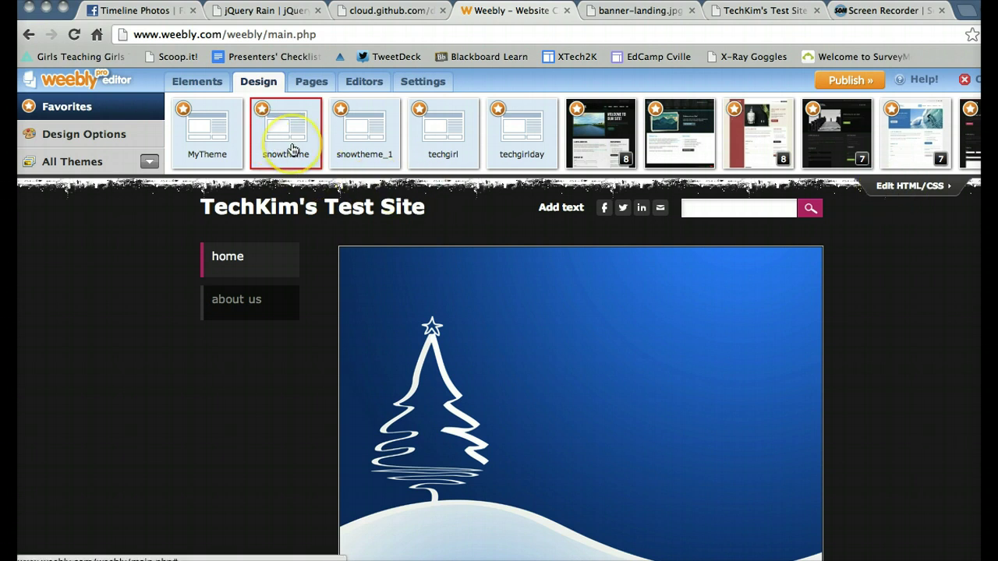
Close the GitHub script page and copy the two script include lines from the jQuery Rain plugin page
click(384, 11)
click(442, 11)
click(277, 14)
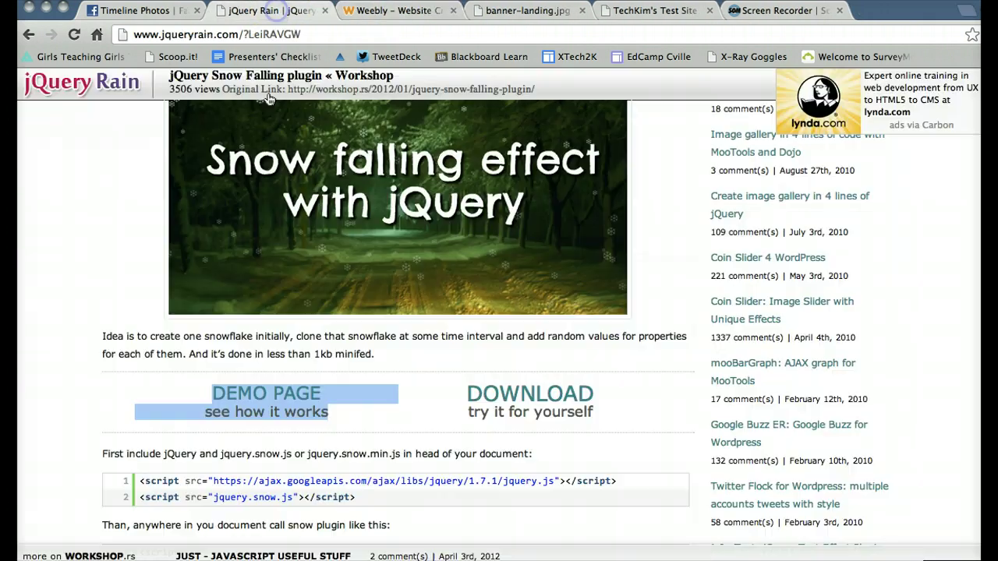
scroll(332, 388, down, 1)
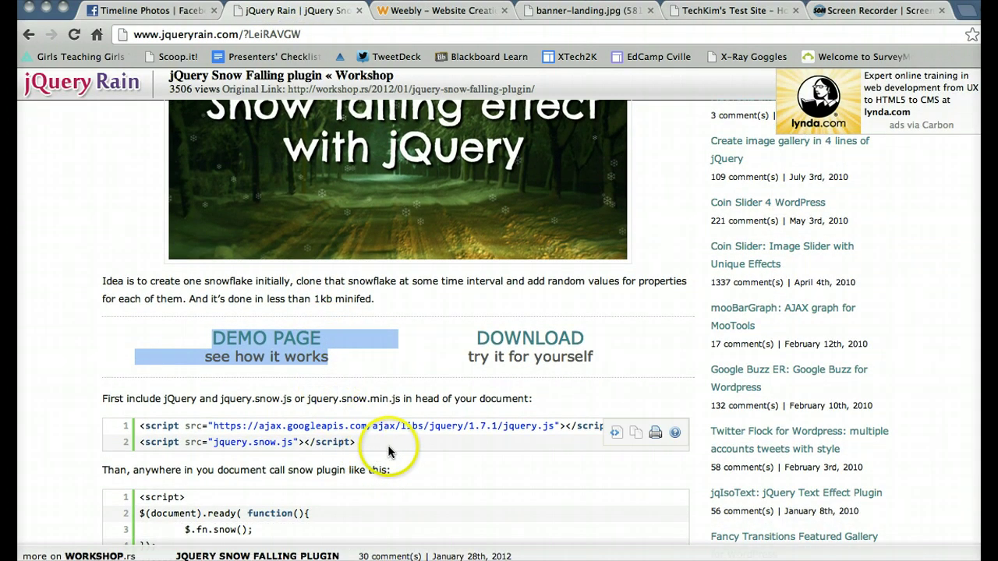
click(636, 434)
click(633, 220)
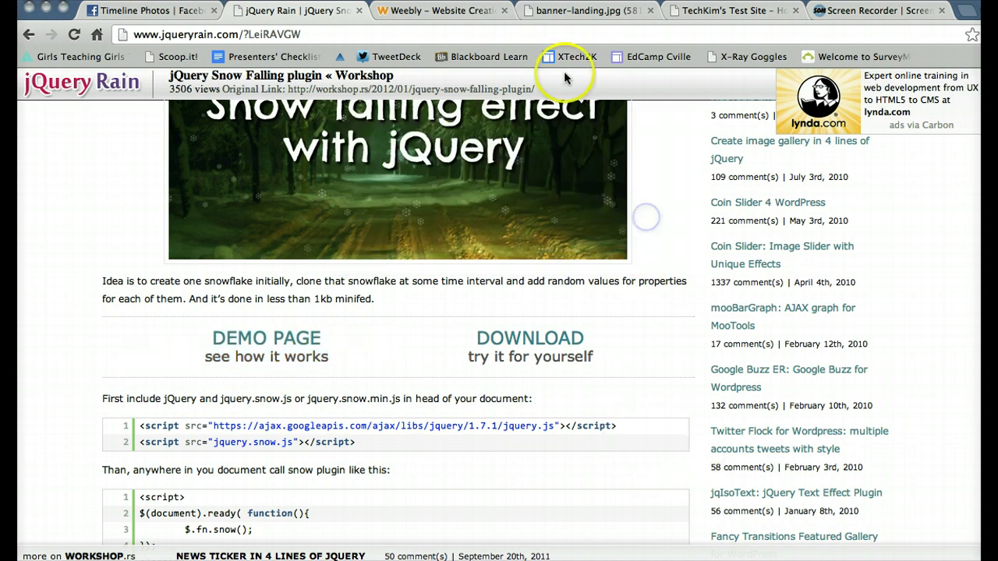
Return to Weebly and examine the site-wide header and footer code fields in the SEO settings, leaving without saving
click(448, 11)
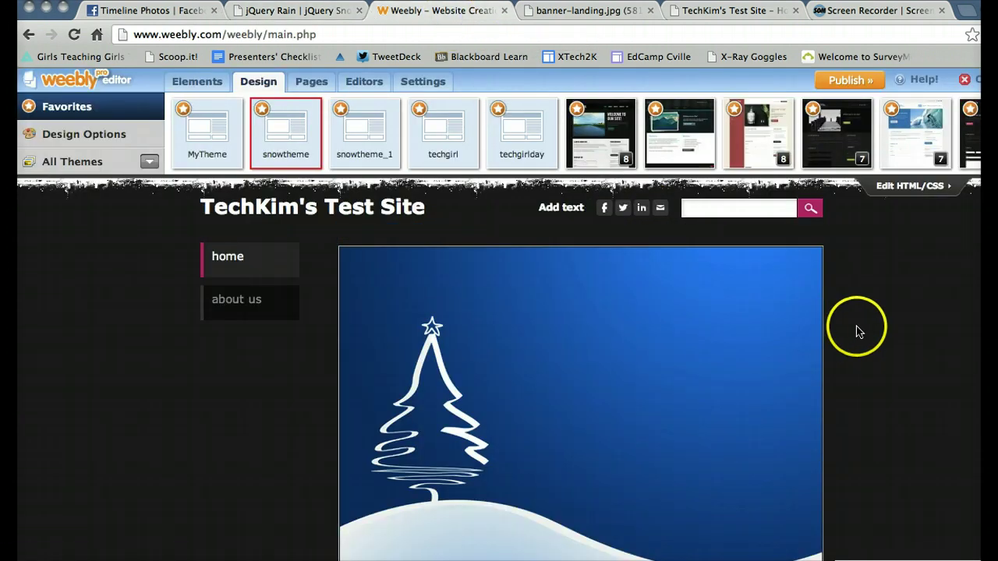
click(435, 82)
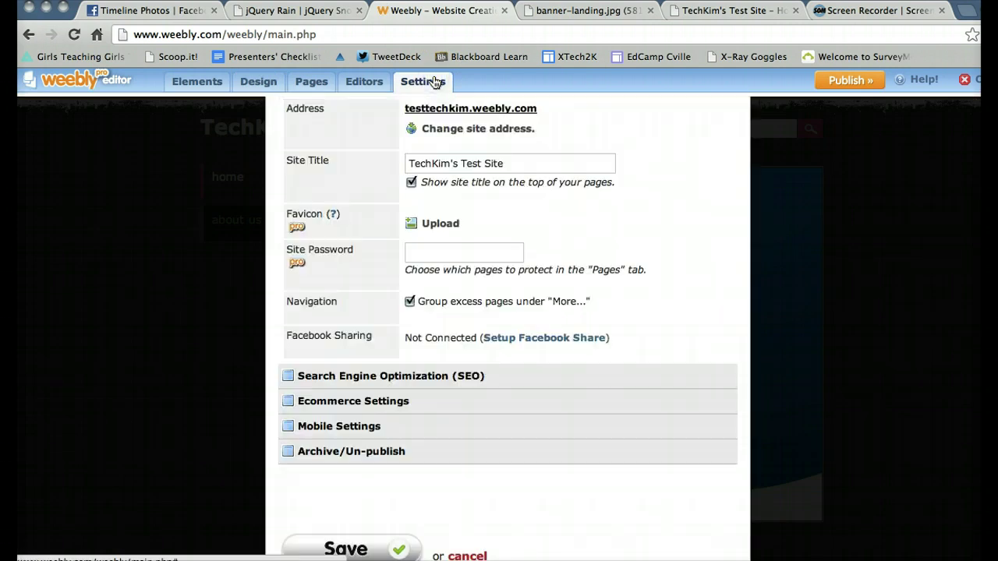
click(351, 377)
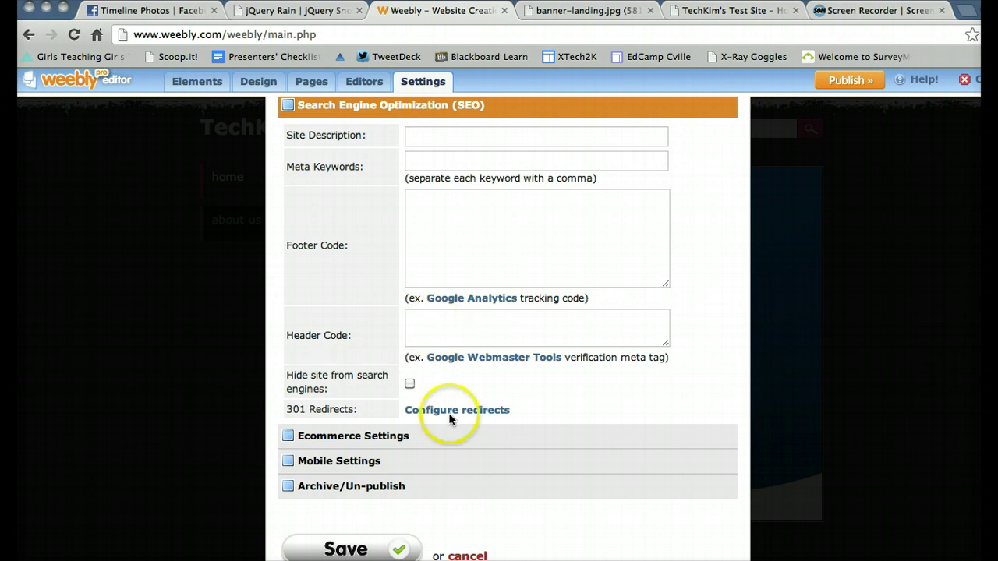
click(467, 556)
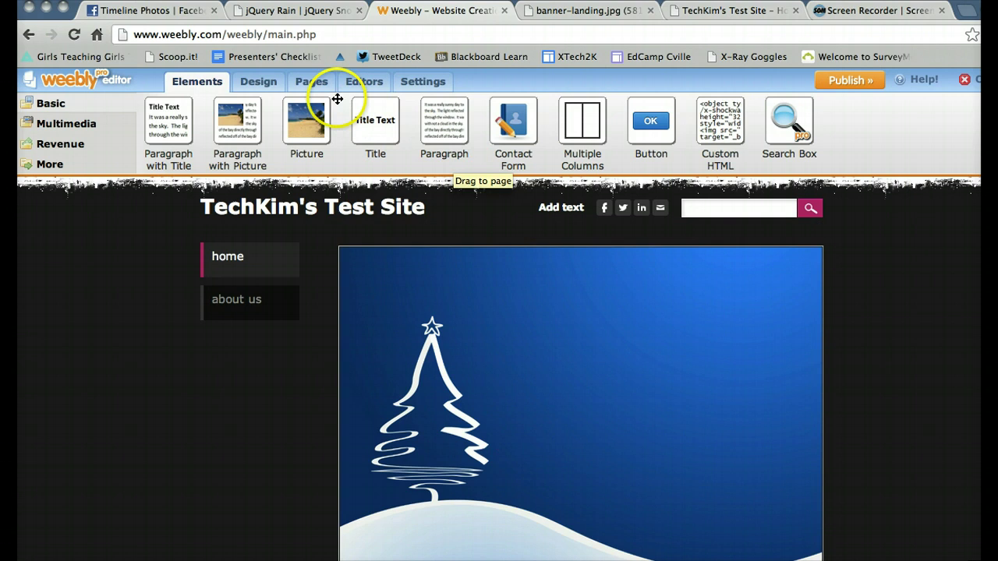
Paste the copied script lines into the Home page's Header Code in its advanced settings and remove the blank first line
click(315, 84)
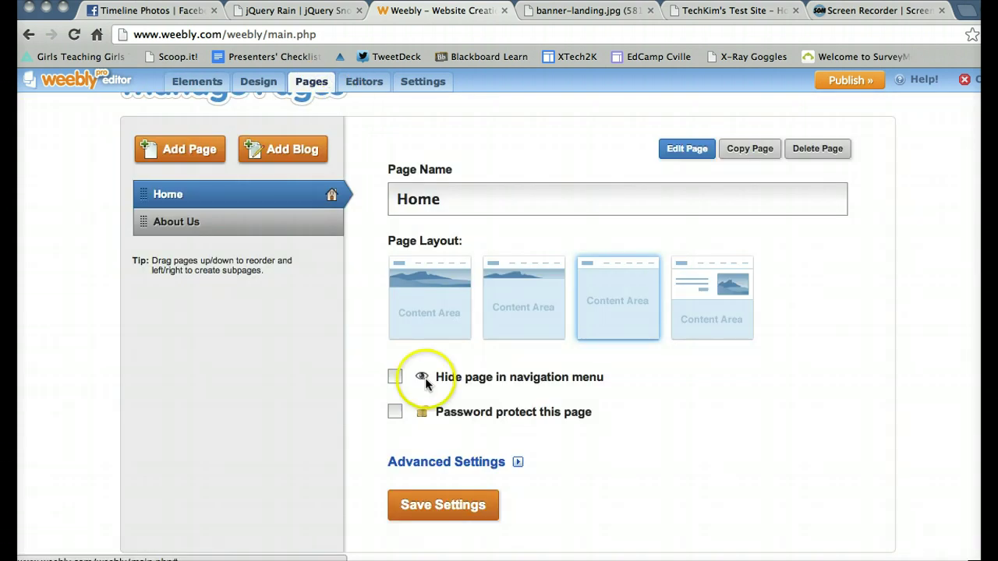
click(463, 462)
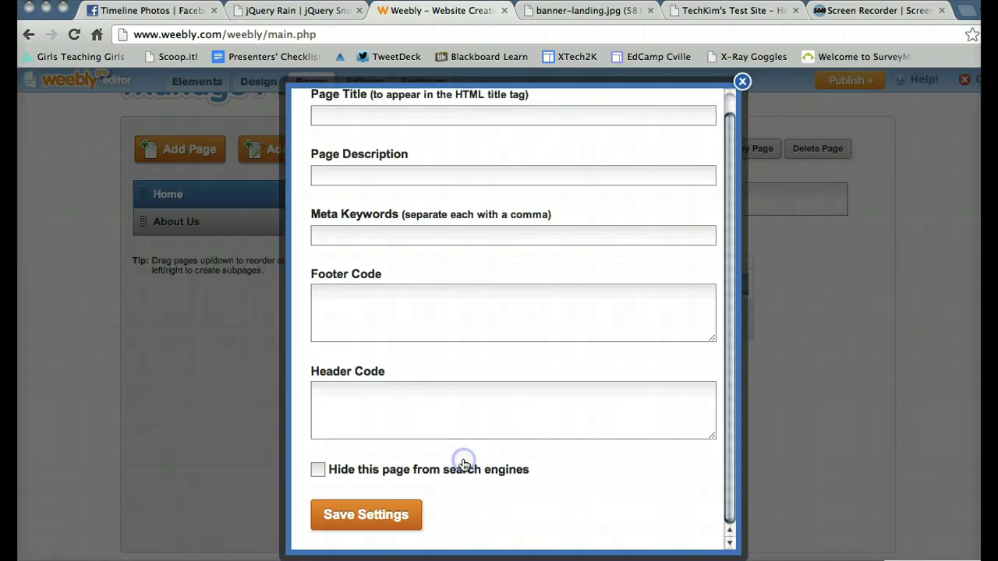
right_click(393, 394)
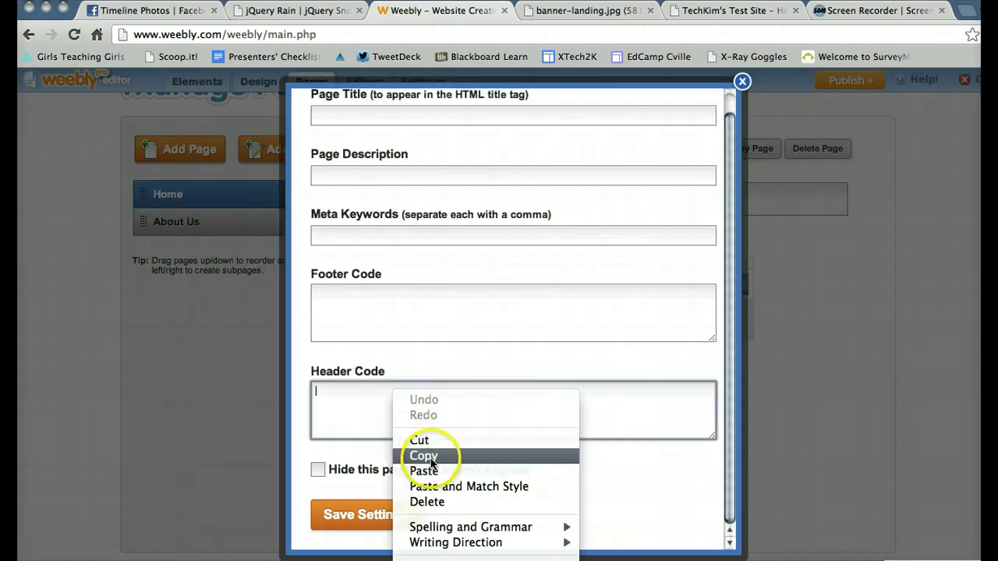
click(431, 463)
right_click(426, 404)
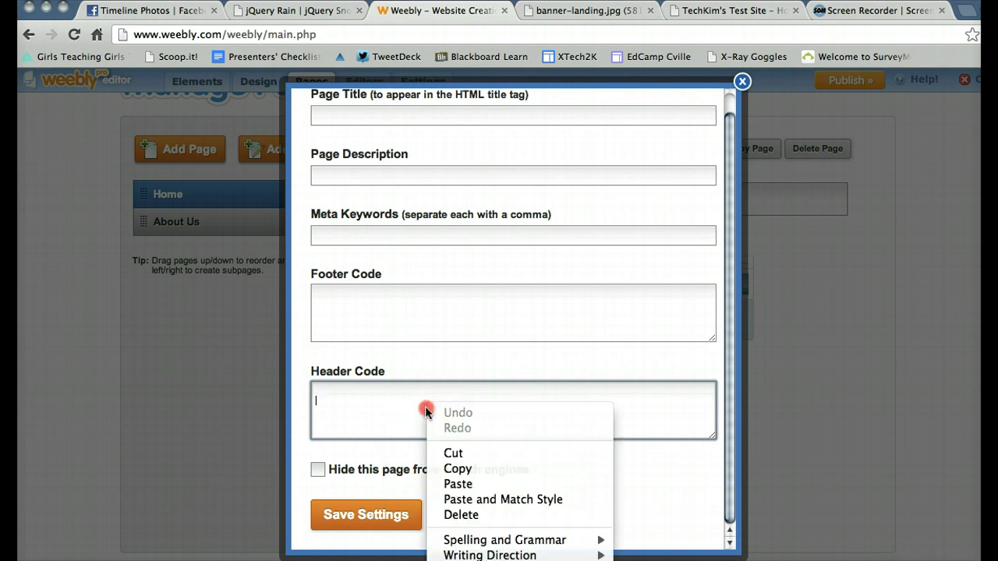
click(458, 484)
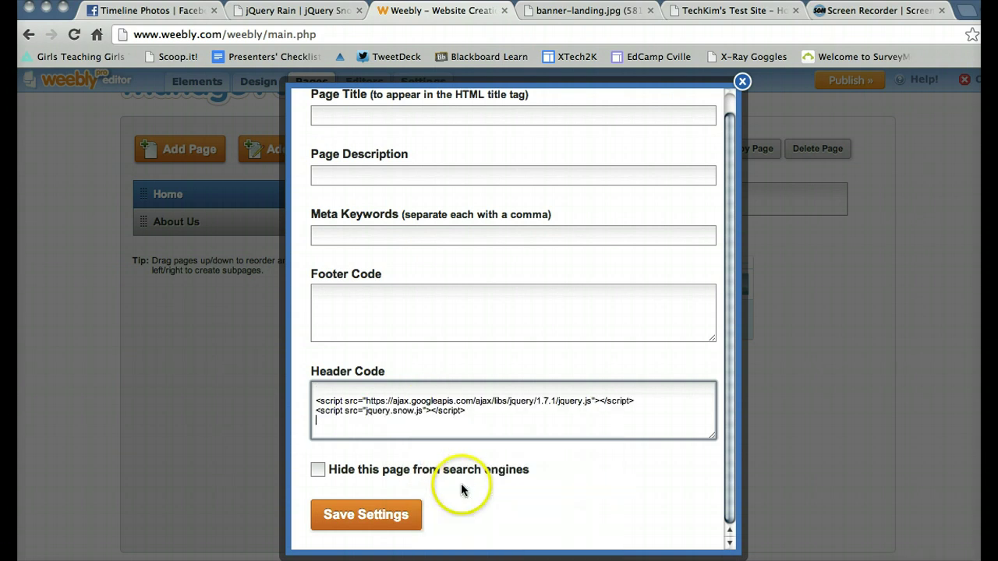
click(331, 396)
key(Delete)
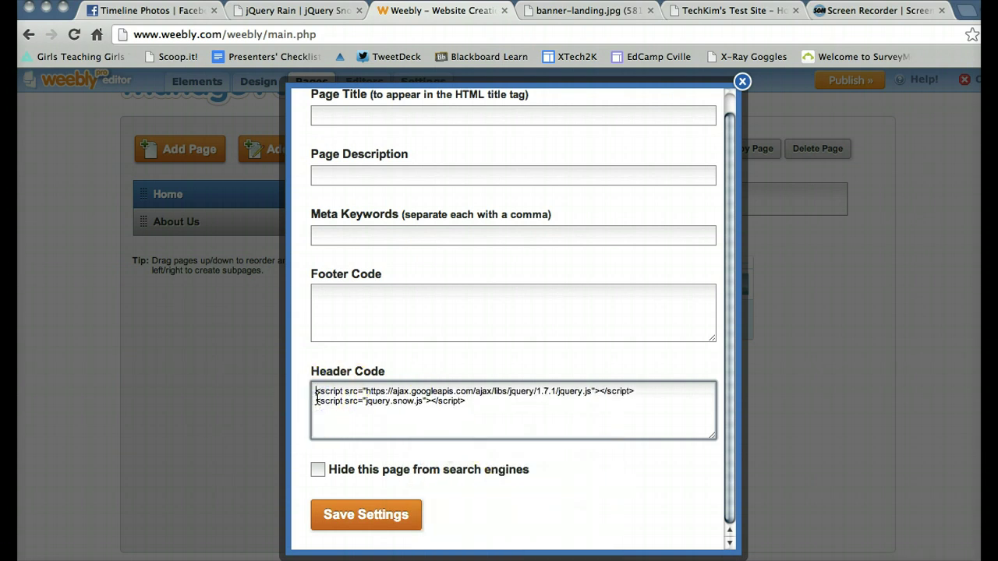
click(559, 13)
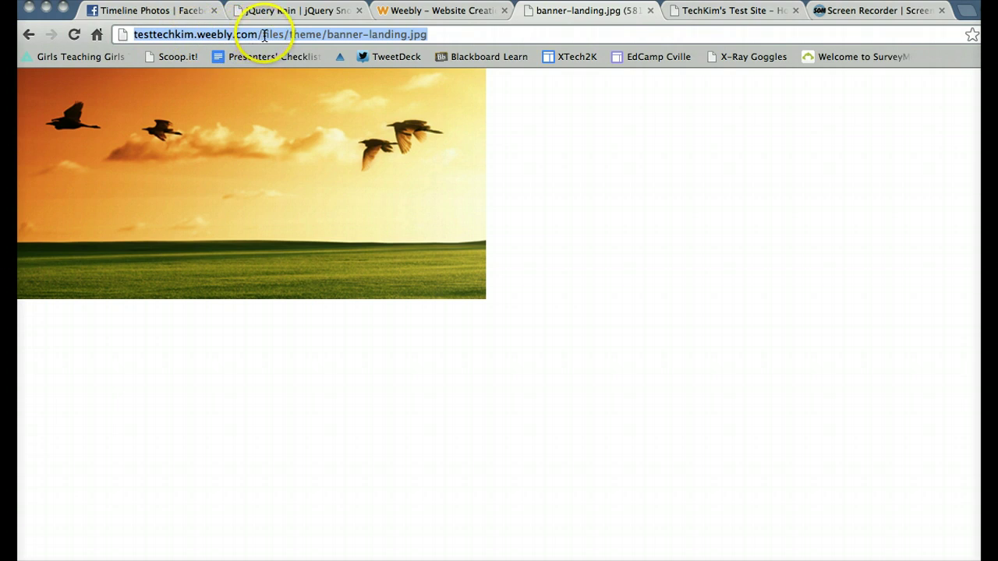
drag(265, 35, 134, 35)
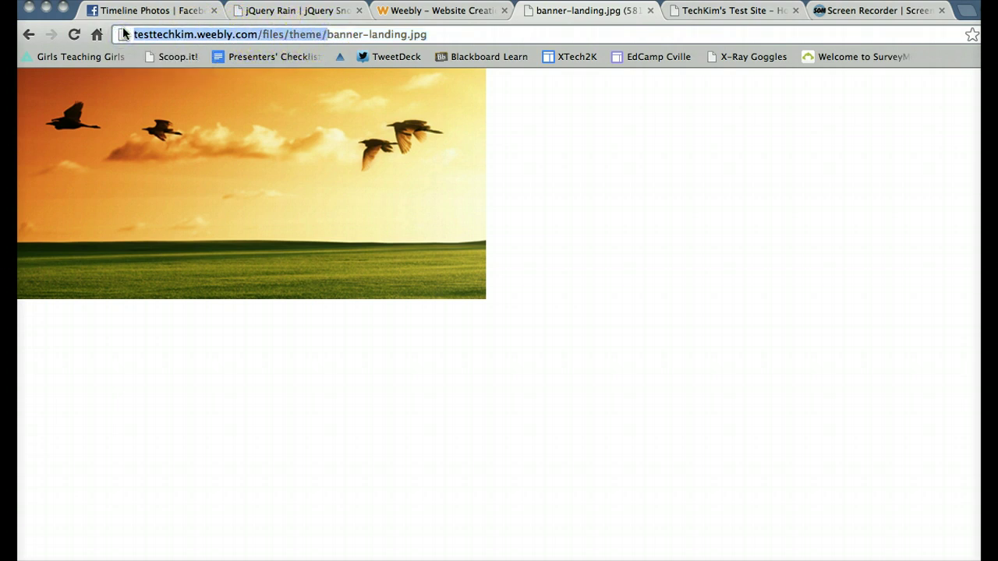
click(411, 11)
click(357, 412)
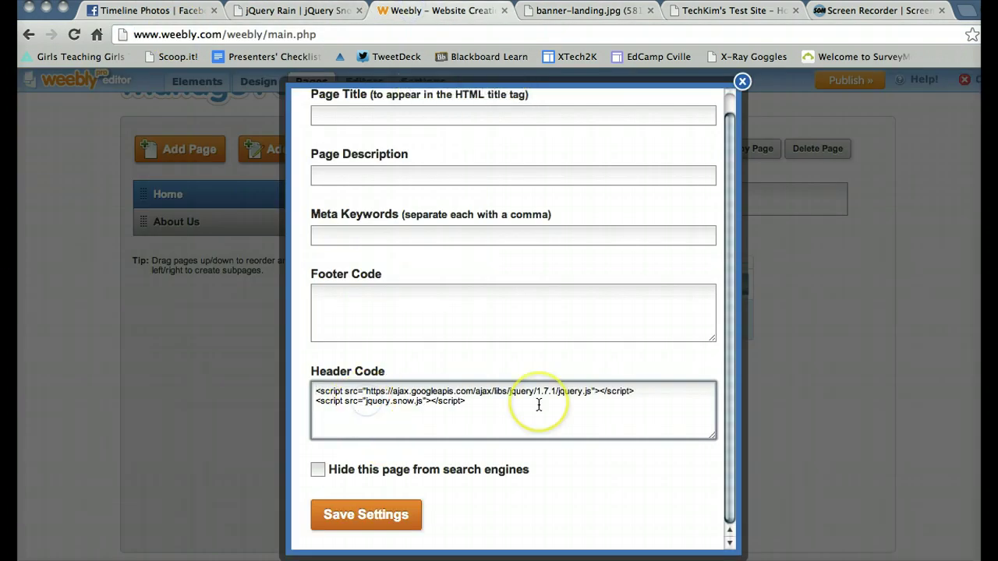
key(super+v)
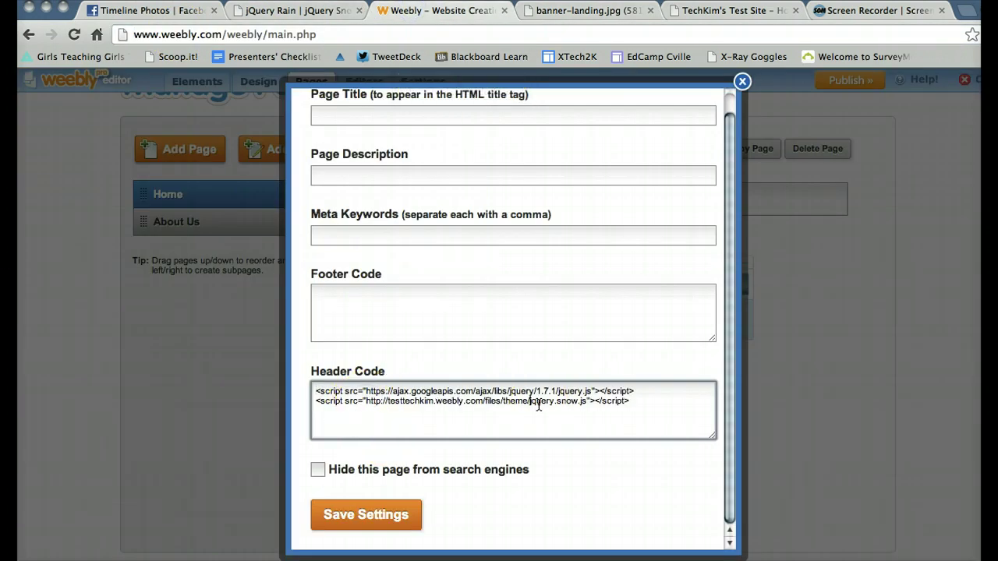
click(648, 406)
Copy the five-line script that calls $.fn.snow() from the jQuery Snow Falling plugin page
click(292, 13)
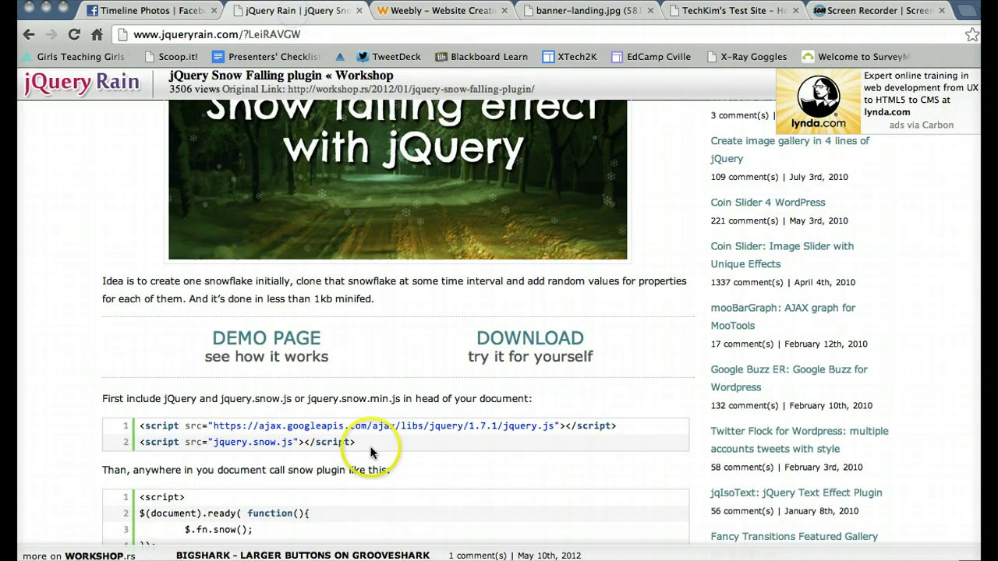
scroll(379, 476, down, 2)
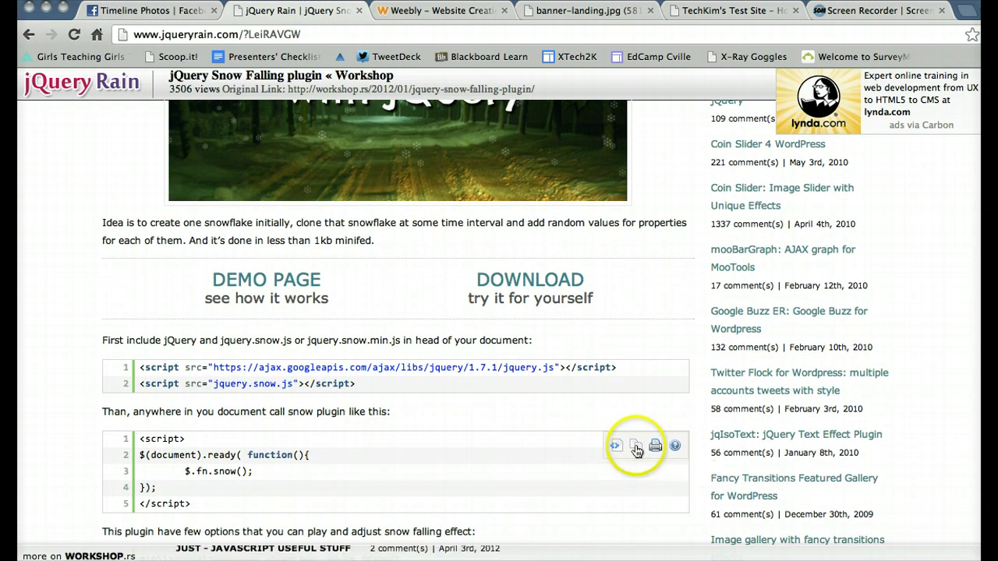
click(636, 449)
click(631, 221)
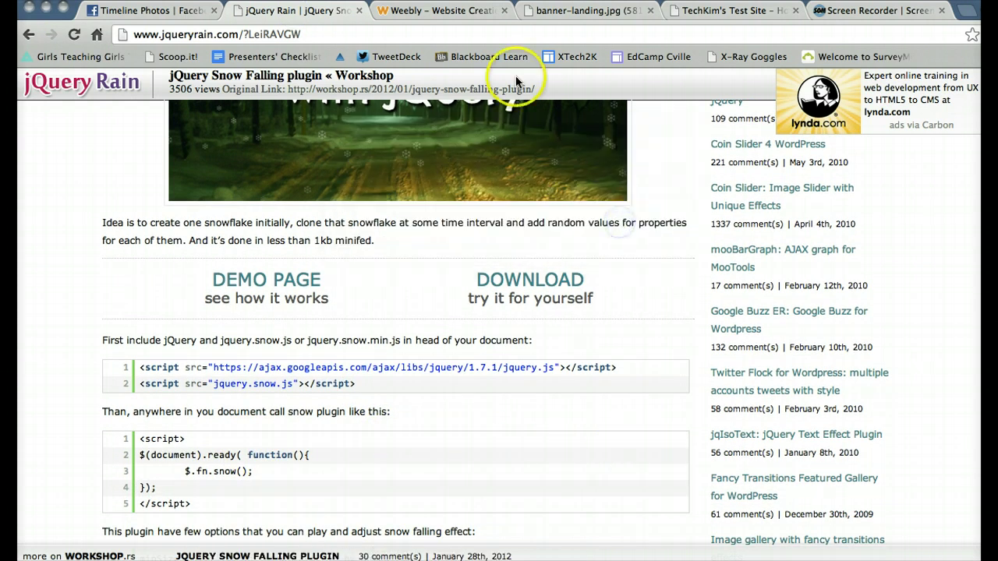
Paste the copied snow call script below the include lines in the Home page's Header Code and save the advanced settings
click(463, 9)
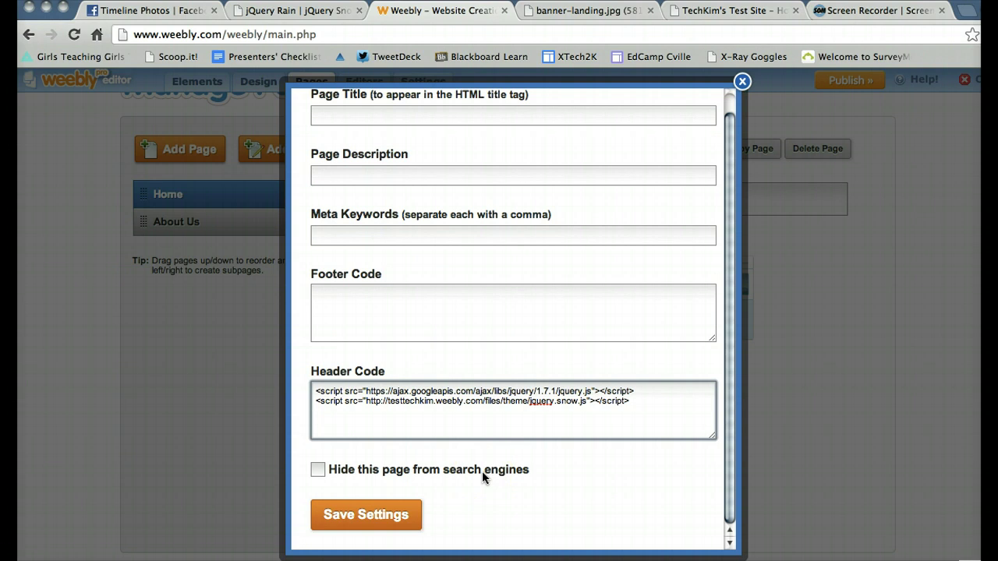
key(super+v)
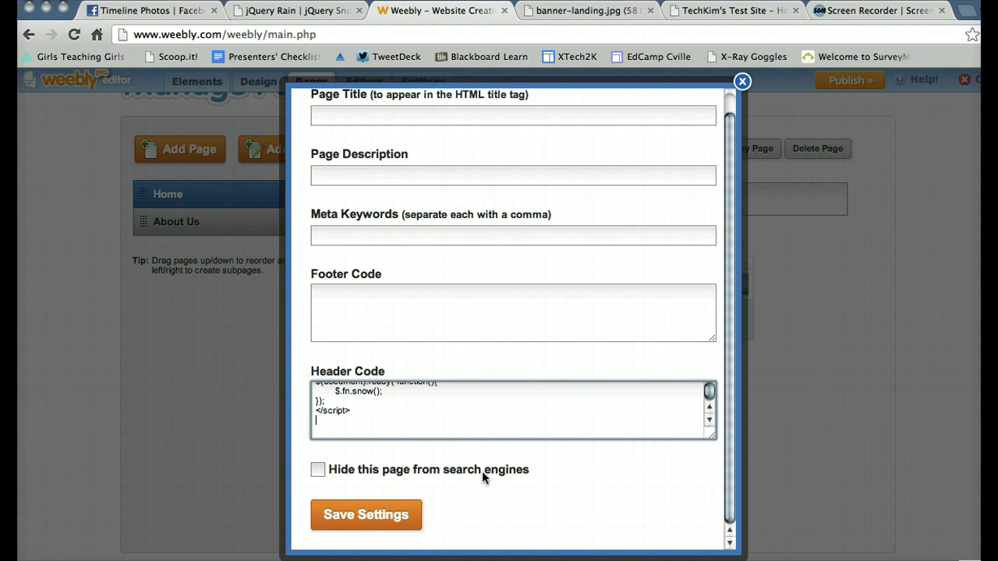
click(377, 511)
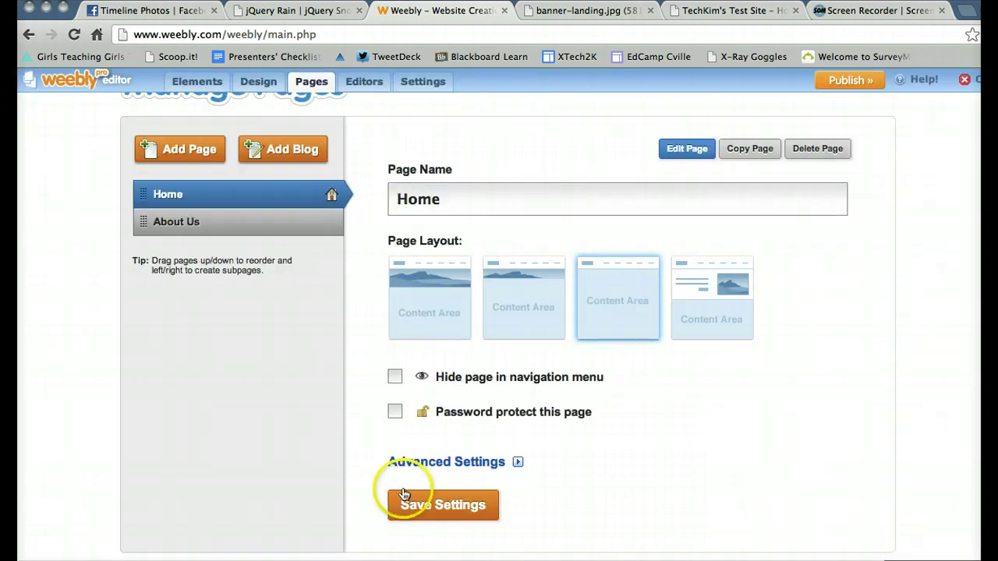
Publish the Weebly site and reload the live page at testtechkim.weebly.com to check the snow effect
click(734, 13)
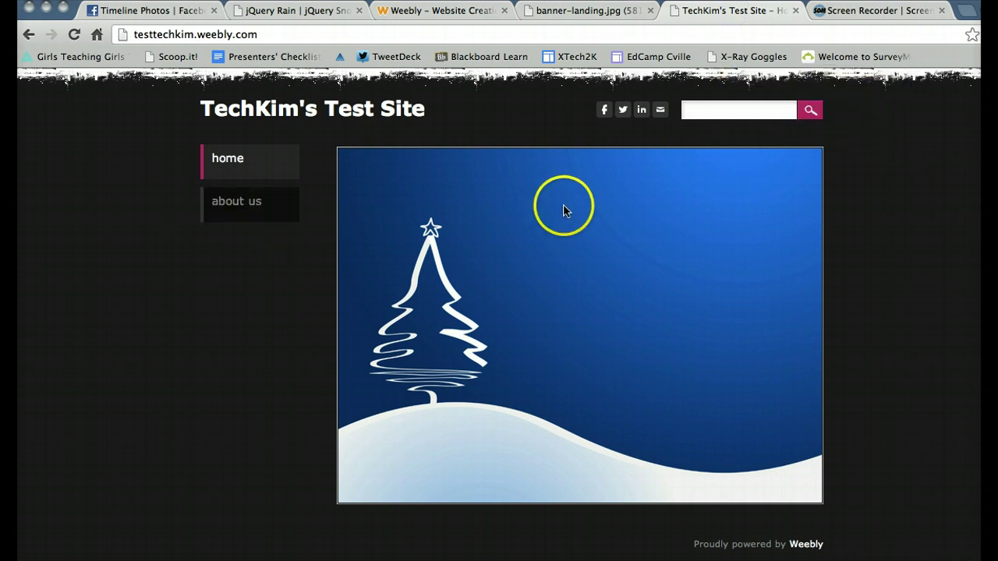
click(462, 12)
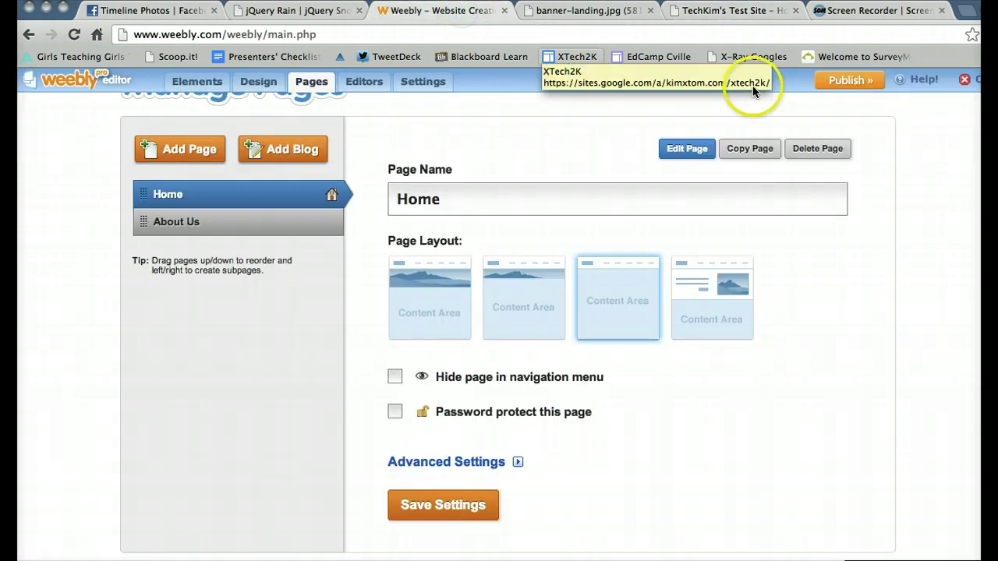
click(848, 81)
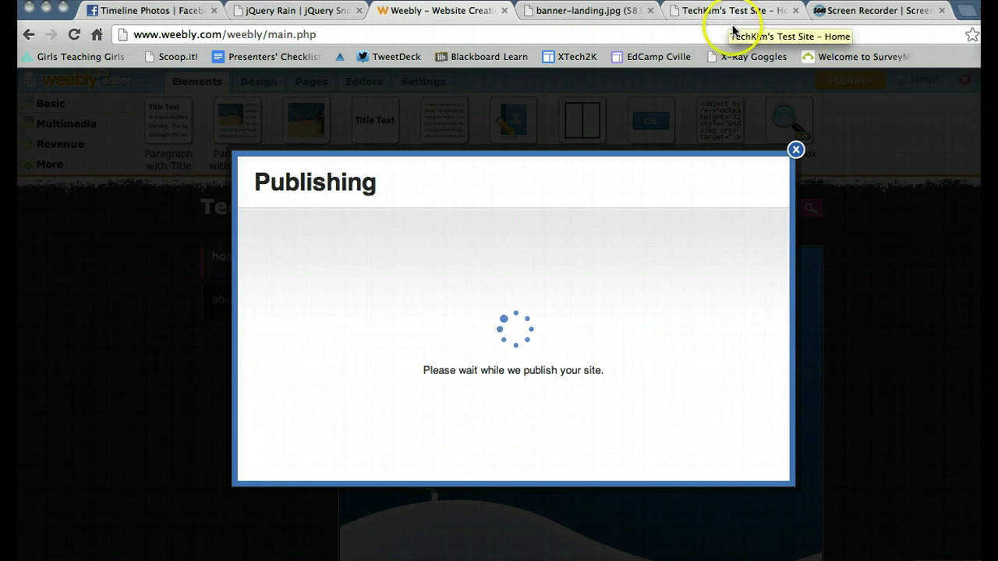
click(795, 149)
click(740, 11)
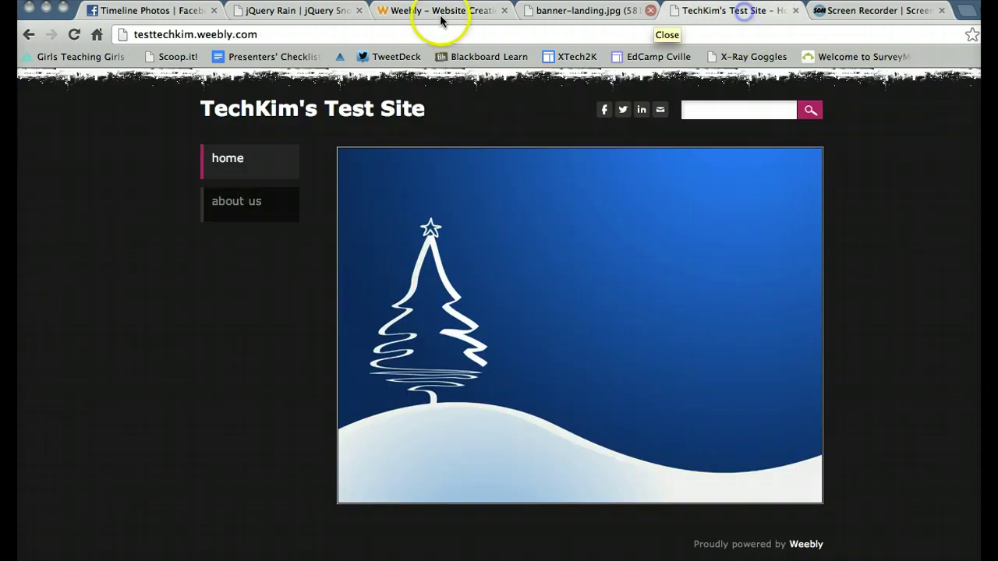
click(74, 34)
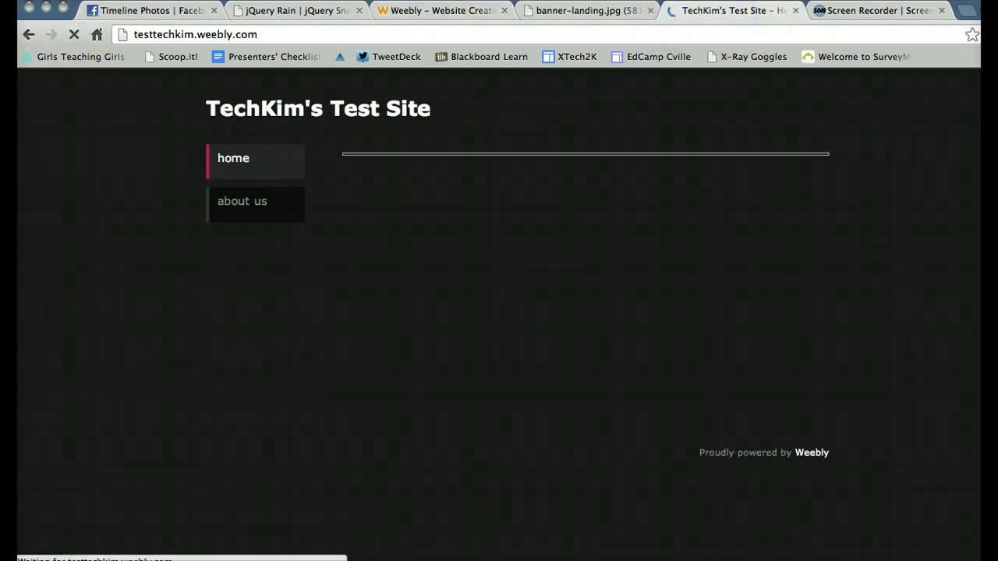